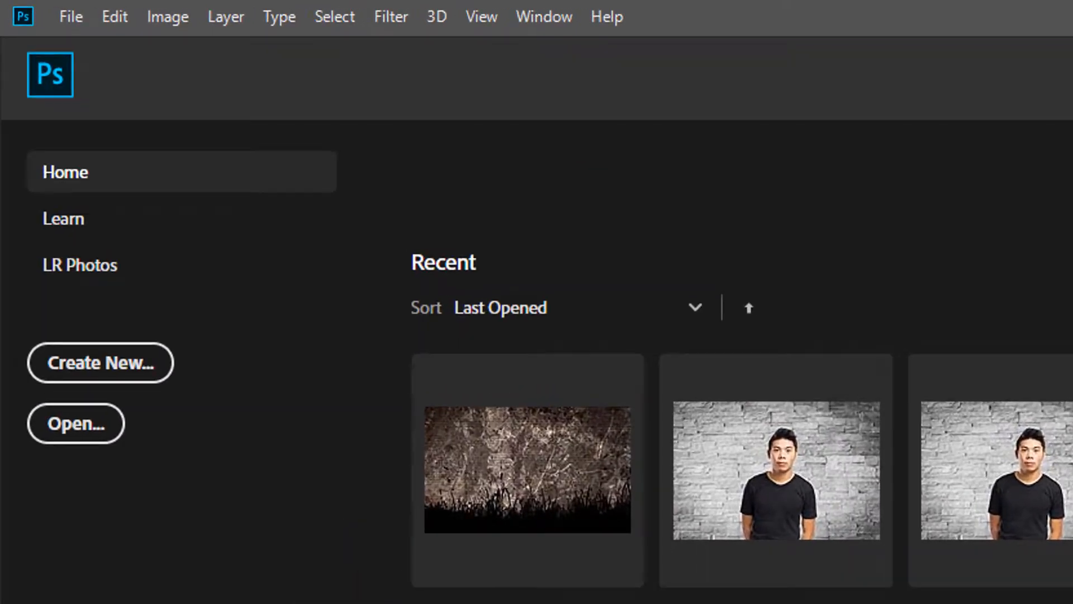
# Step: Create a new portrait Letter document, 8.5 x 11 inches at 300 pixels/inch, RGB Color, with a white background
pyautogui.click(73, 18)
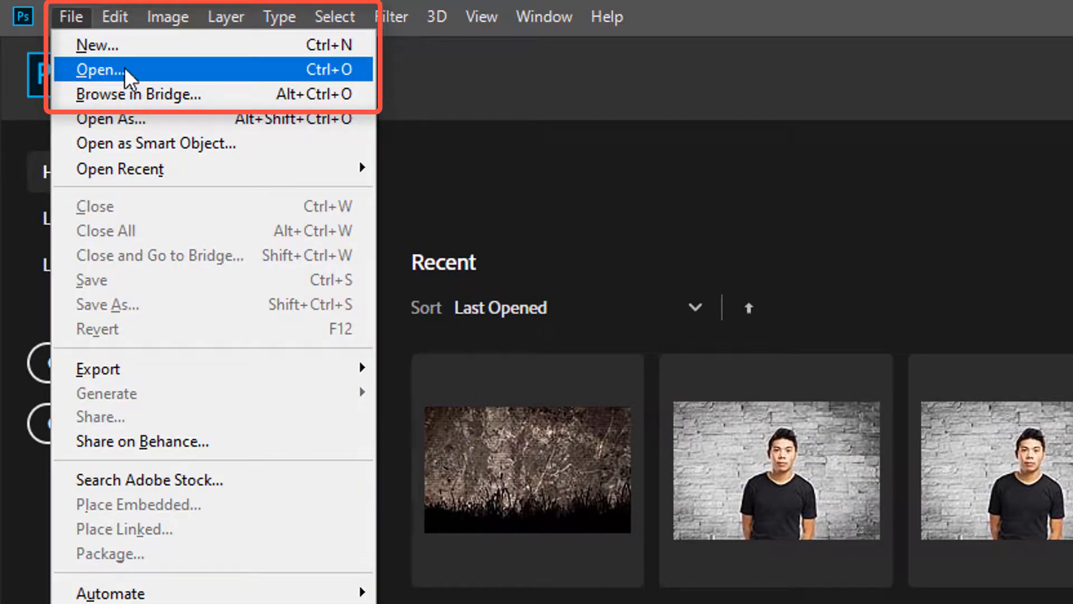
pyautogui.click(129, 48)
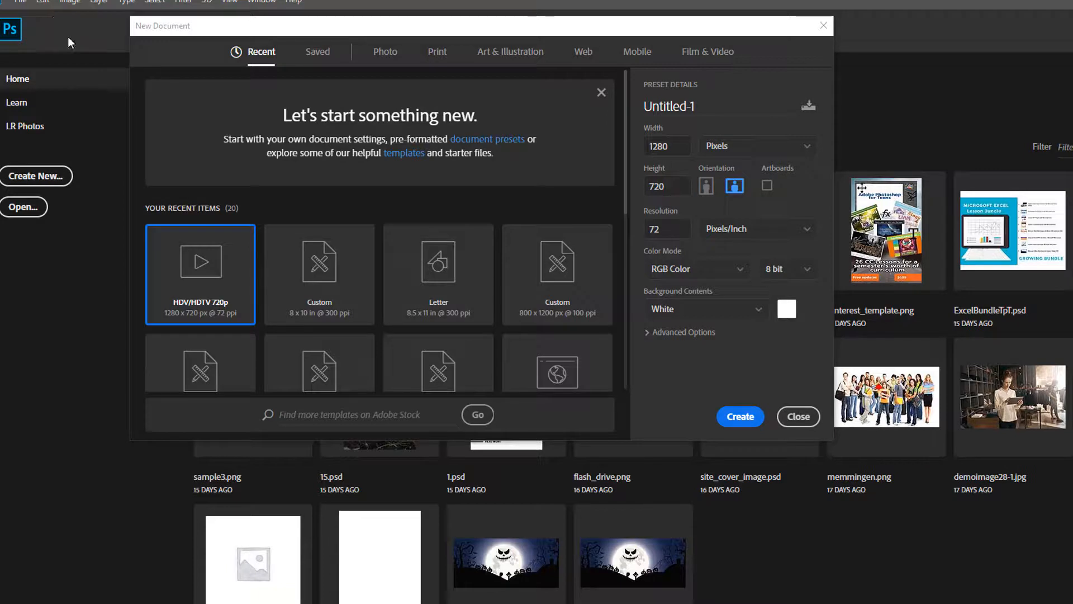
pyautogui.click(457, 300)
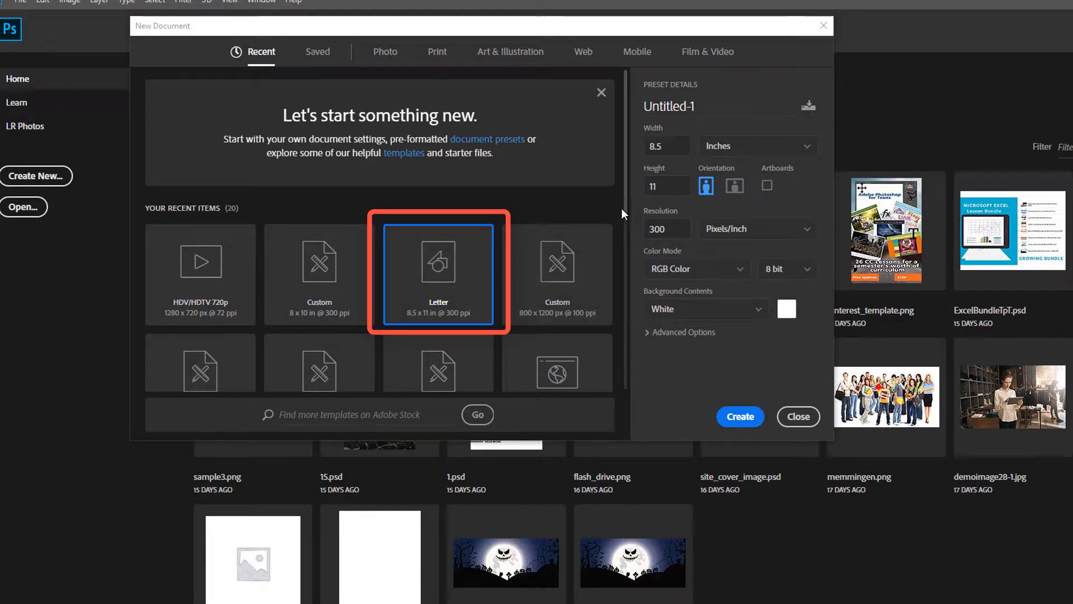
pyautogui.moveTo(623, 203)
pyautogui.mouseDown()
pyautogui.moveTo(655, 366)
pyautogui.moveTo(640, 418)
pyautogui.moveTo(632, 193)
pyautogui.mouseUp()
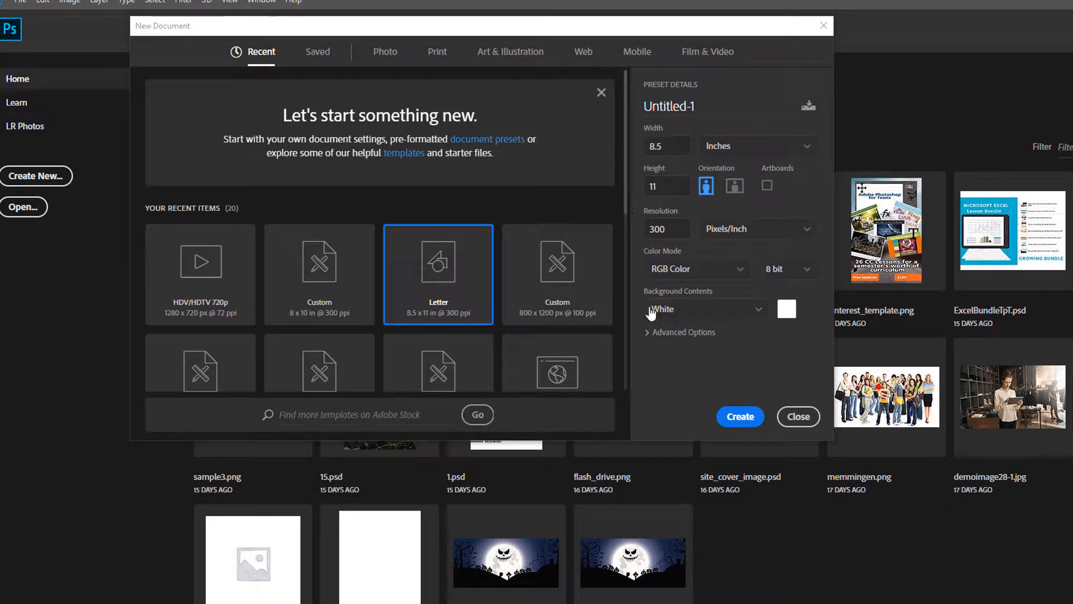
pyautogui.click(745, 418)
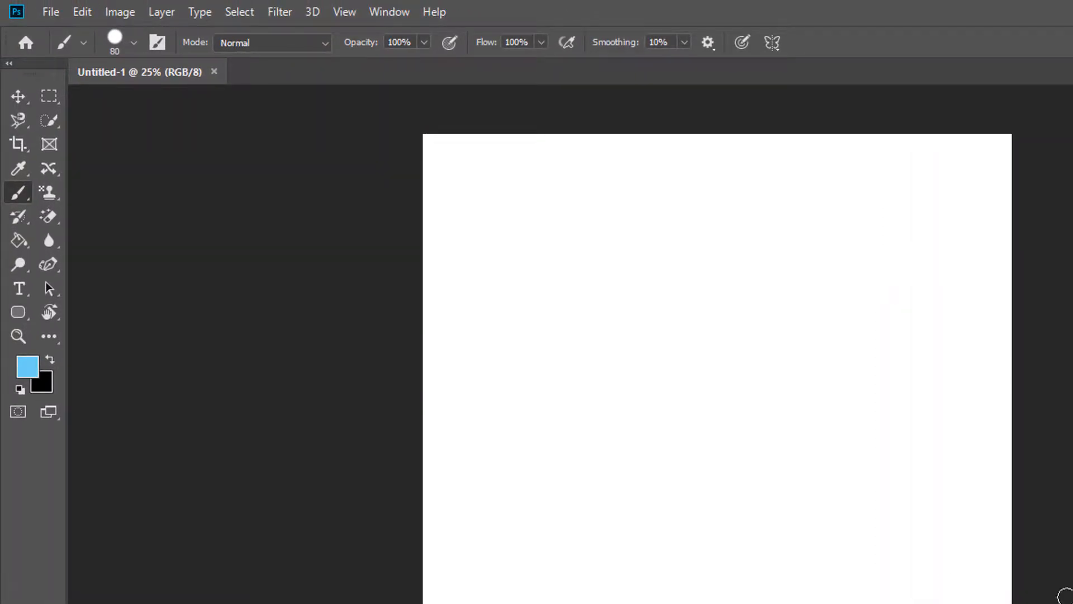
# Step: Place 10786.jpg as an embedded image and align it with the upper edge of the page
pyautogui.click(49, 12)
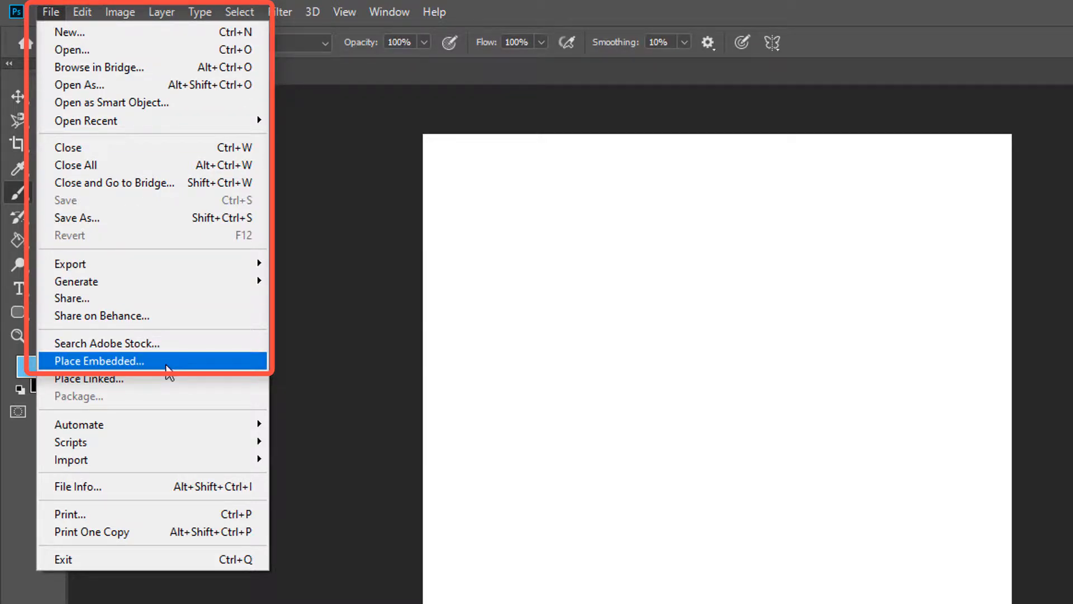
pyautogui.click(166, 366)
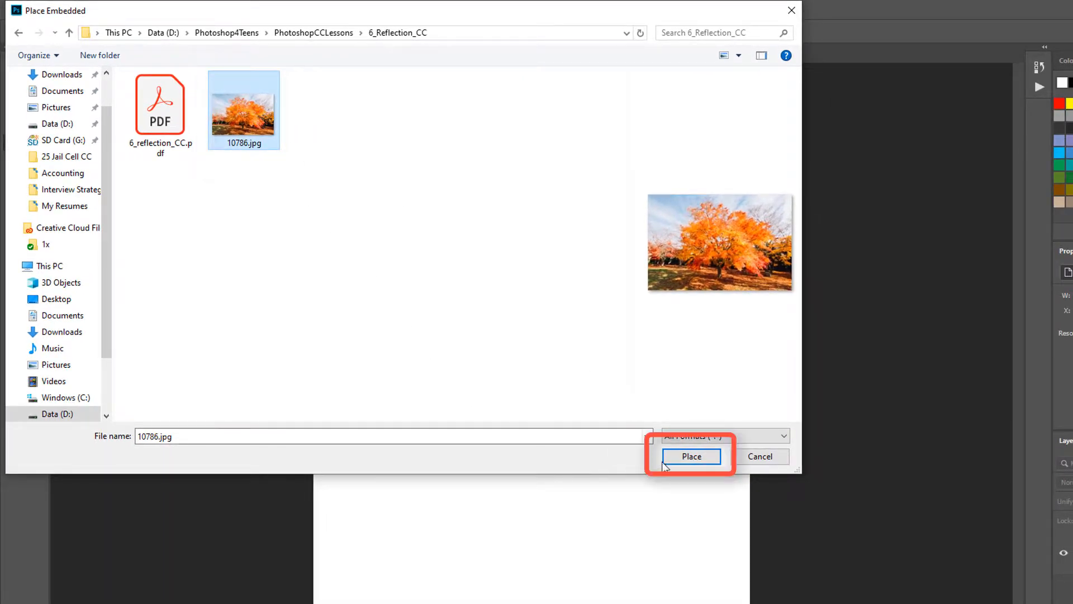
pyautogui.click(715, 463)
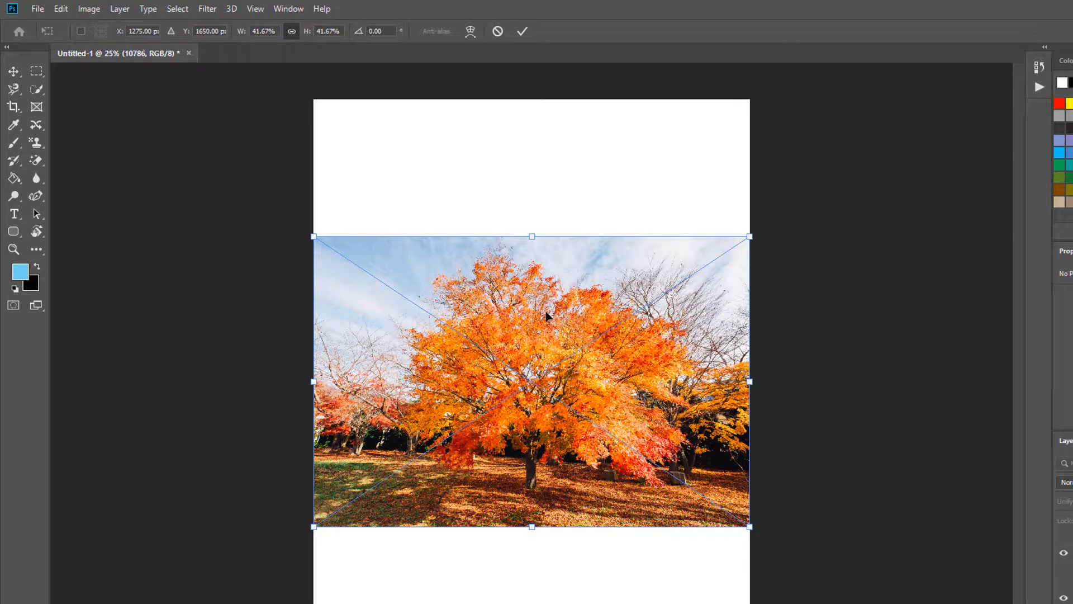
pyautogui.moveTo(546, 316); pyautogui.dragTo(542, 178)
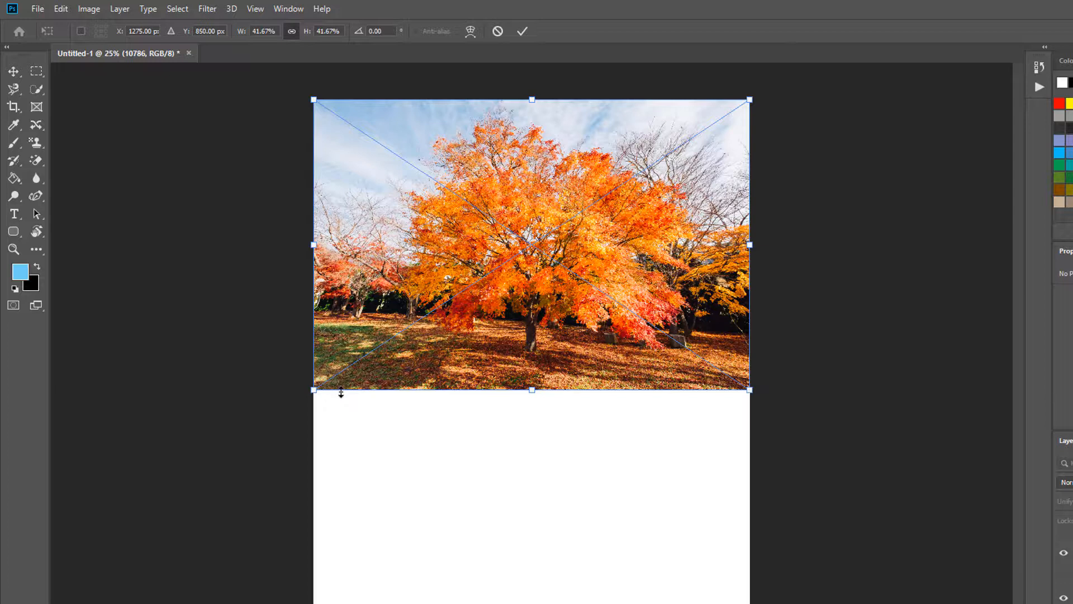
pyautogui.press('Return')
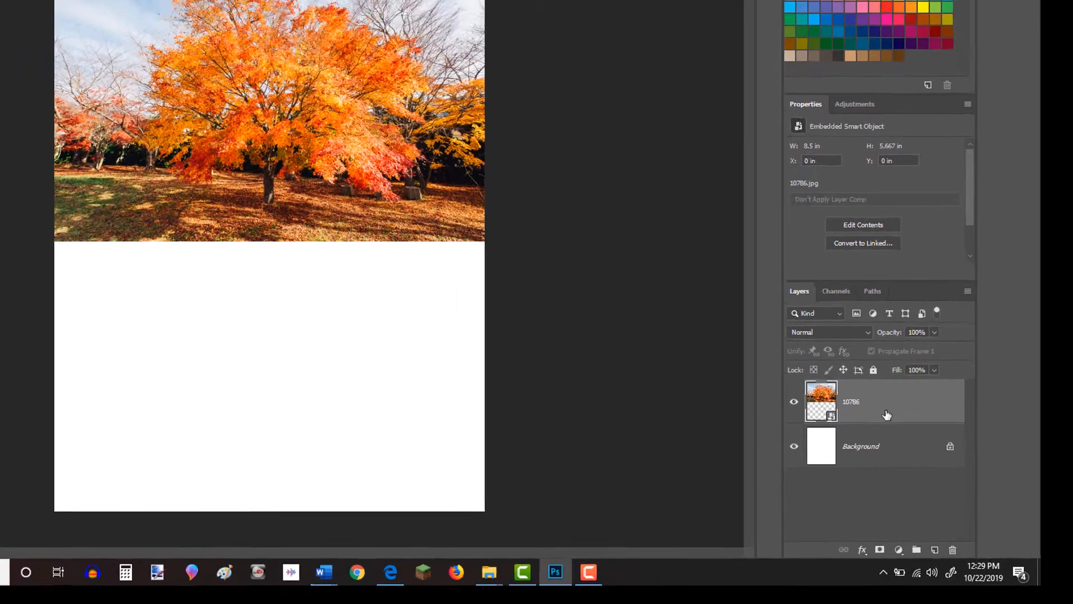
# Step: Duplicate the 10786 layer as "10786 copy" in the same document
pyautogui.rightClick(856, 383)
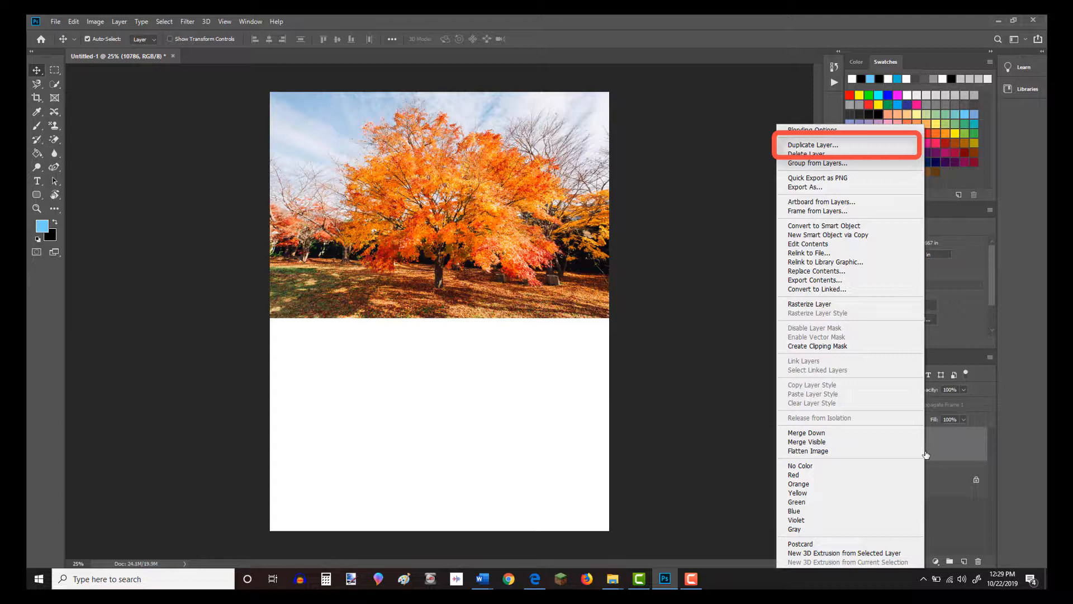
pyautogui.click(846, 146)
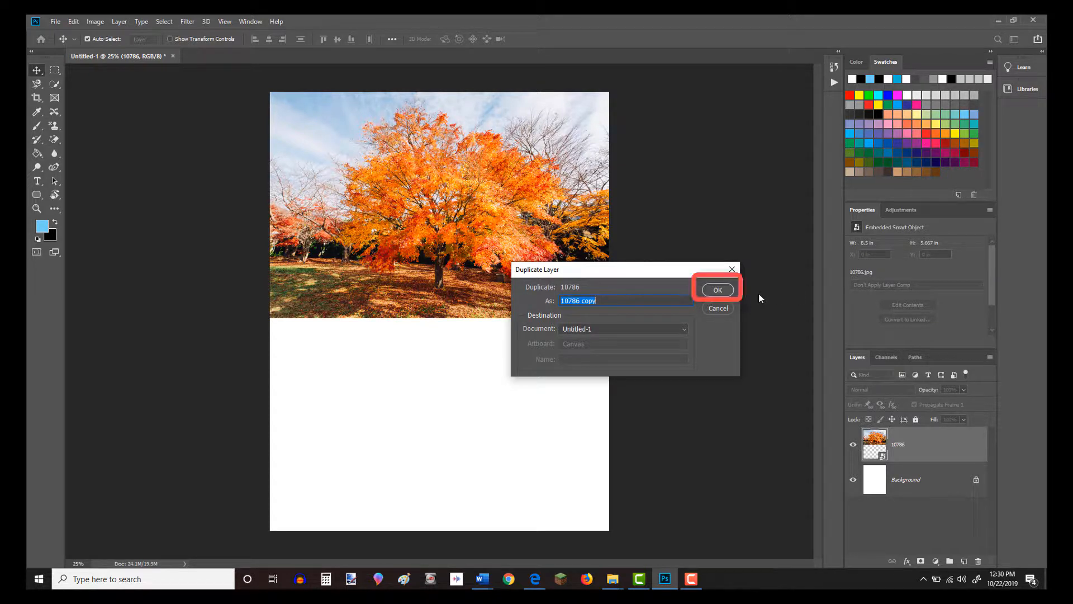
pyautogui.click(718, 290)
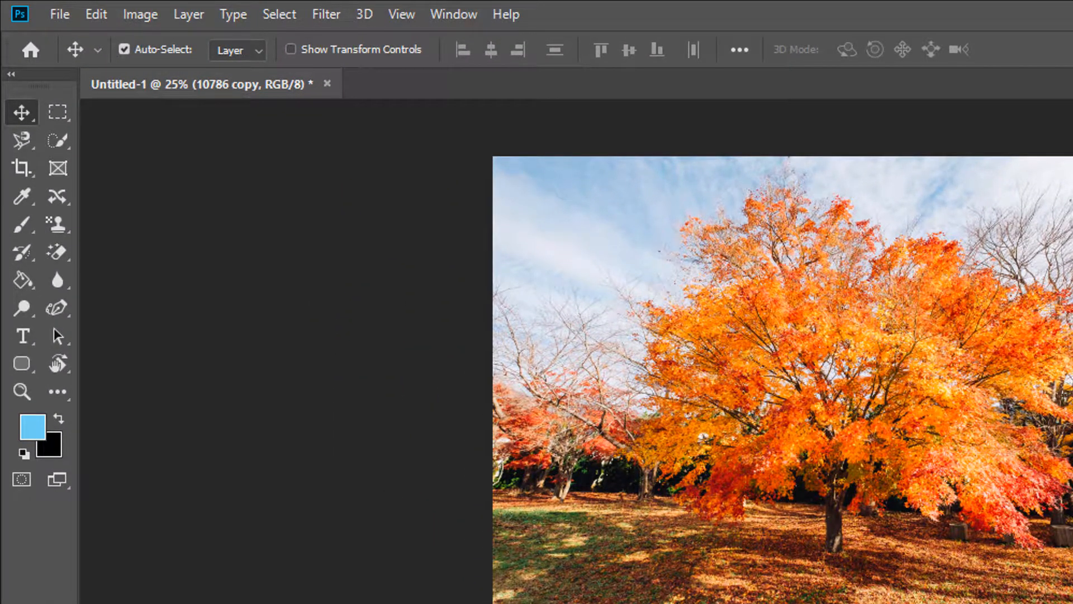
# Step: Flip the copied tree layer vertically and move it below the original, slightly overlapping it, at about Y 5.33 in
pyautogui.click(98, 17)
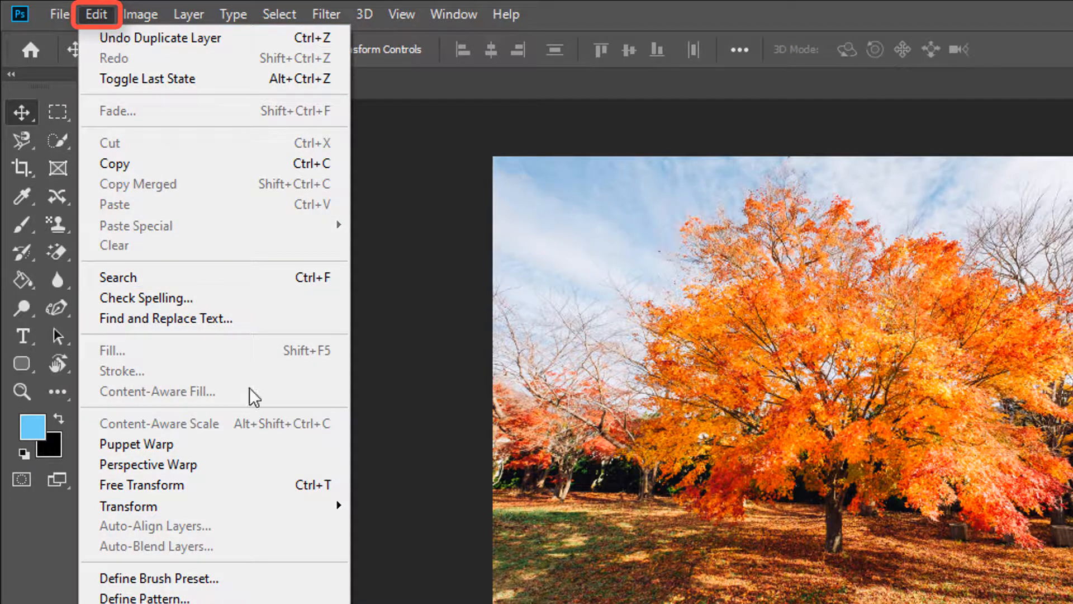
pyautogui.moveTo(291, 504)
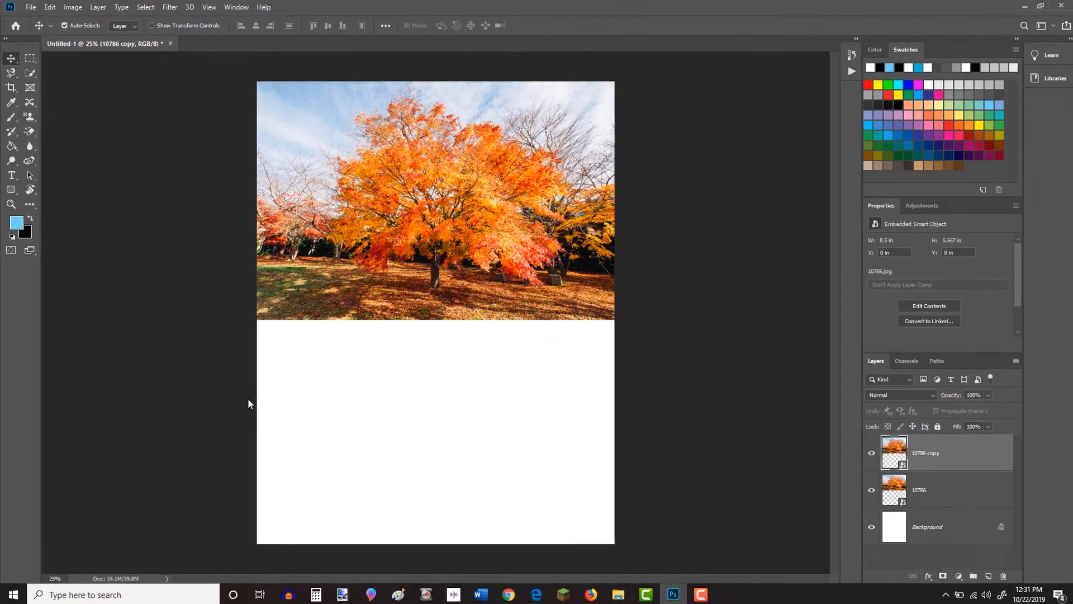
pyautogui.click(283, 544)
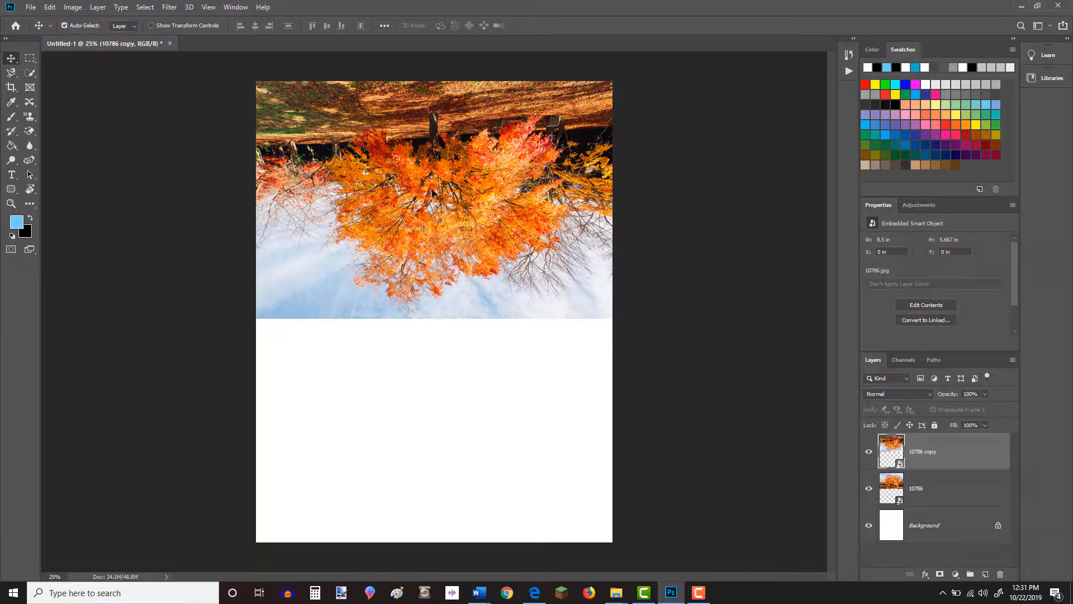
pyautogui.moveTo(436, 177); pyautogui.dragTo(437, 419)
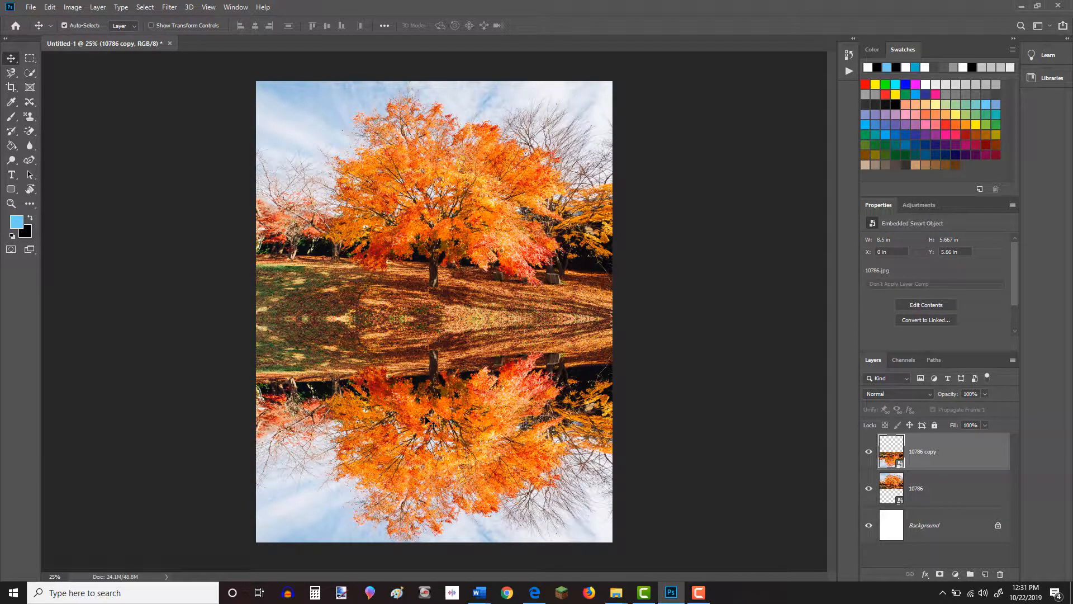
pyautogui.moveTo(425, 417)
pyautogui.mouseDown()
pyautogui.moveTo(428, 432)
pyautogui.moveTo(434, 418)
pyautogui.mouseUp()
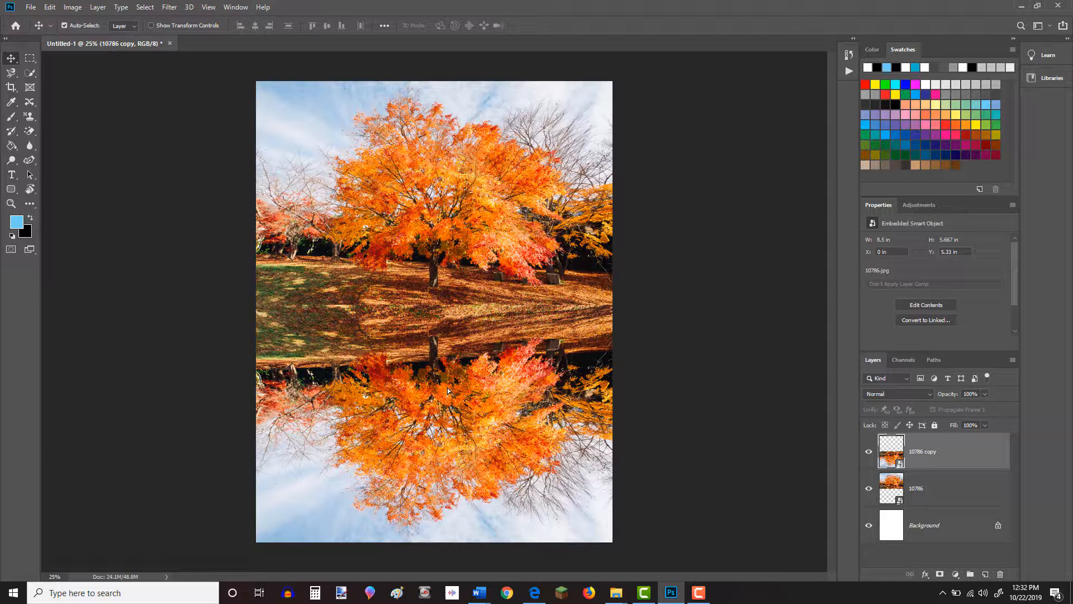
# Step: Nudge the flipped copy right and back left to line it up horizontally with the original photo
pyautogui.press('Right')
pyautogui.press('Right')
pyautogui.press('Right')
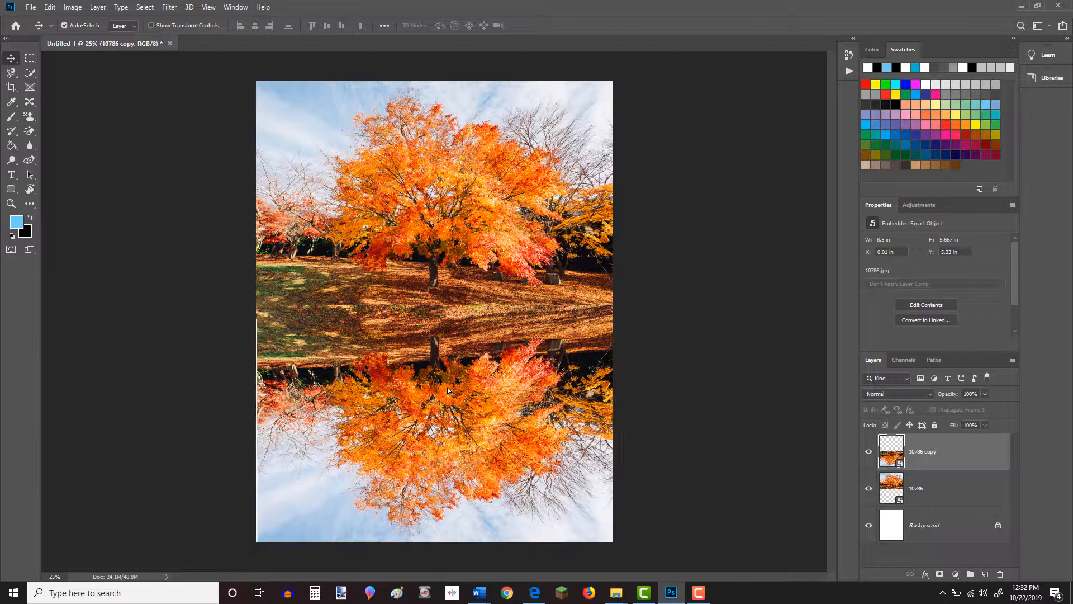
pyautogui.hotkey('shift', 'Right')
pyautogui.hotkey('shift', 'Right')
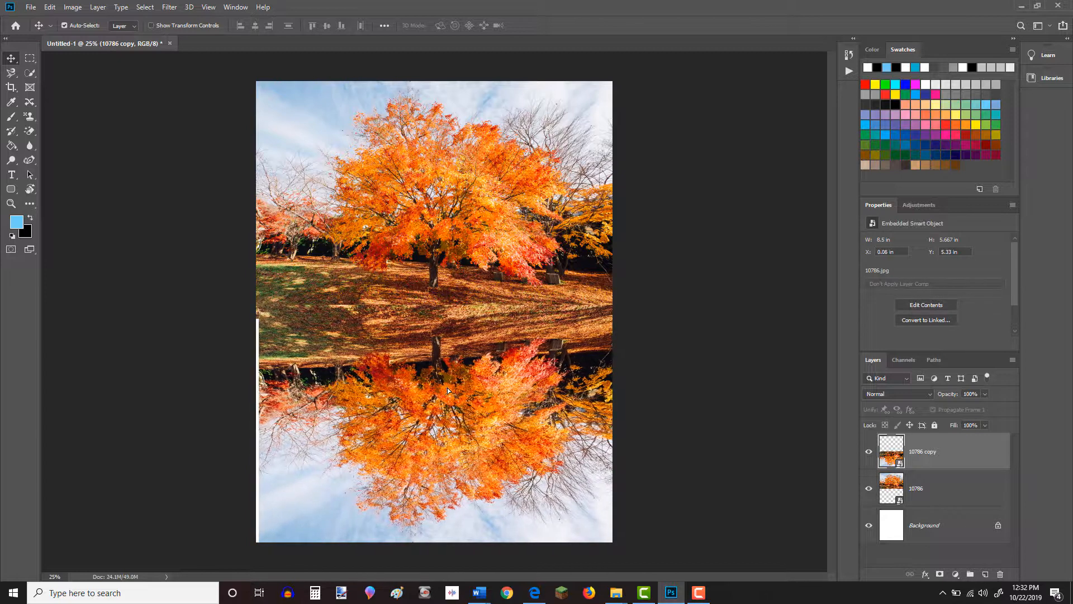
pyautogui.press('Left')
pyautogui.press('Left')
pyautogui.press('Left')
pyautogui.press('Left')
pyautogui.press('Left')
pyautogui.press('Left')
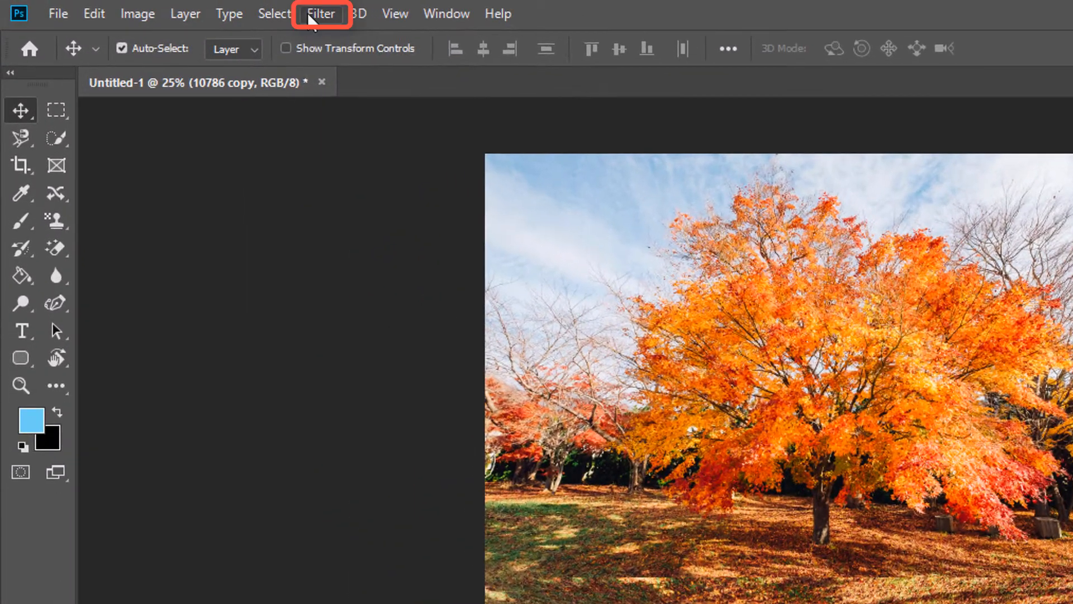
# Step: Apply a Motion Blur to the flipped copy with an angle of 0° and a distance of 15 pixels
pyautogui.click(165, 7)
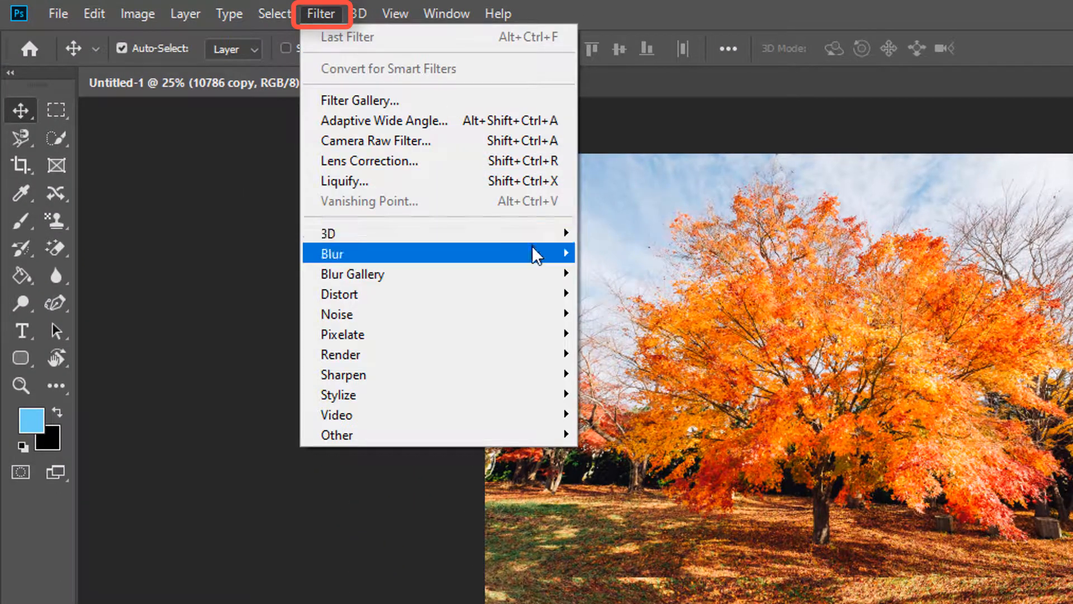
pyautogui.moveTo(535, 258)
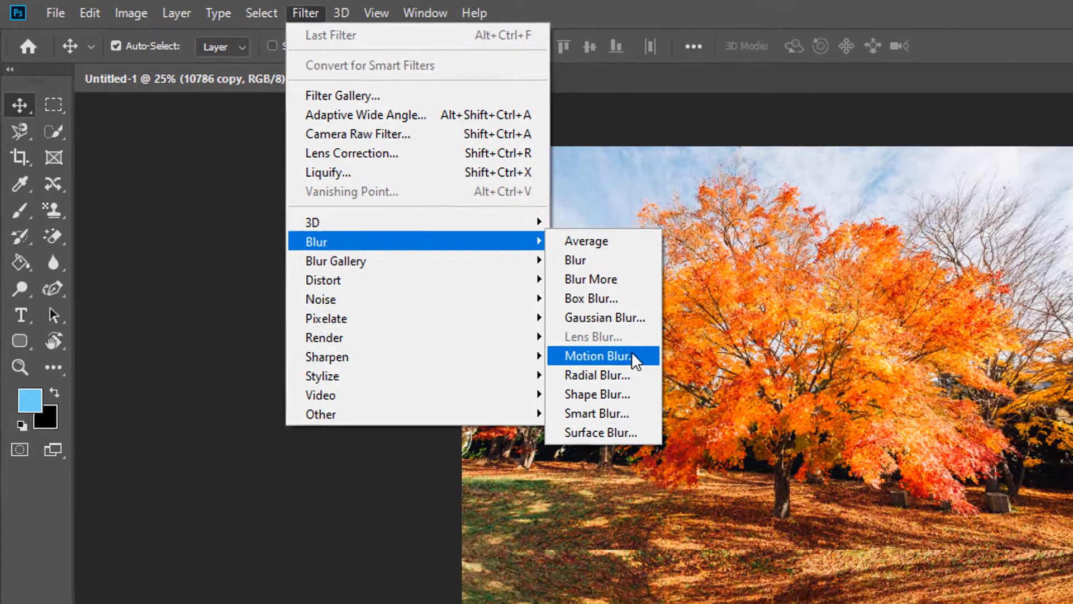
pyautogui.click(665, 375)
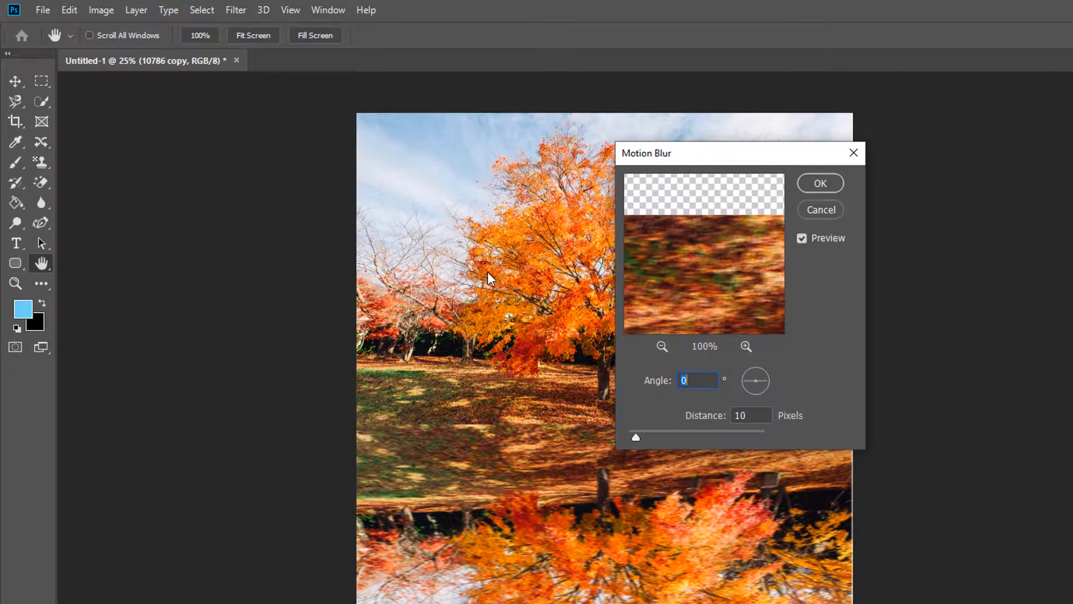
pyautogui.moveTo(776, 160); pyautogui.dragTo(383, 249)
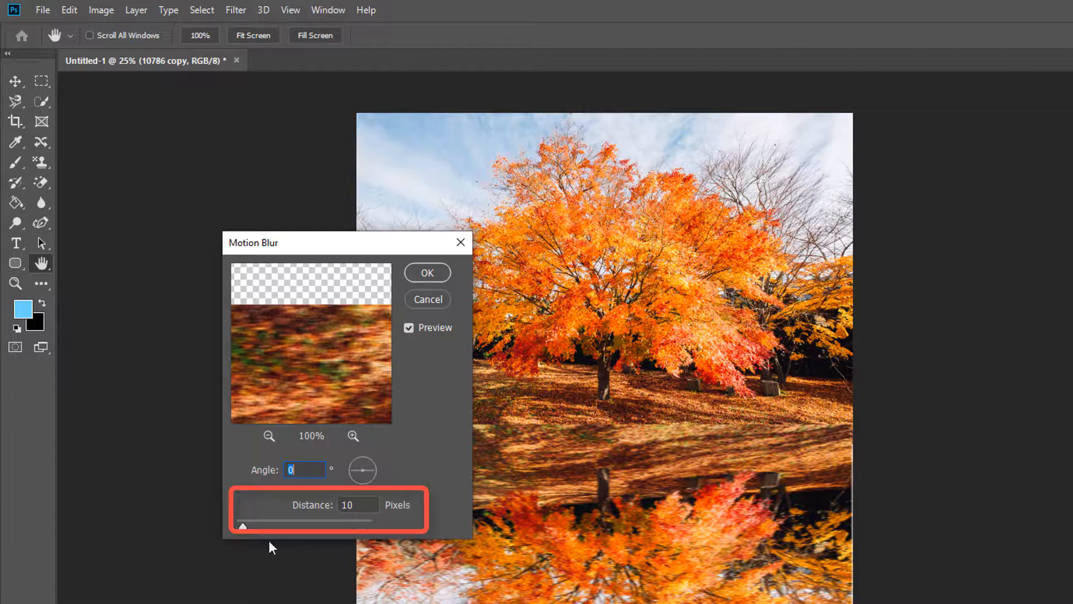
pyautogui.moveTo(242, 524); pyautogui.dragTo(307, 518)
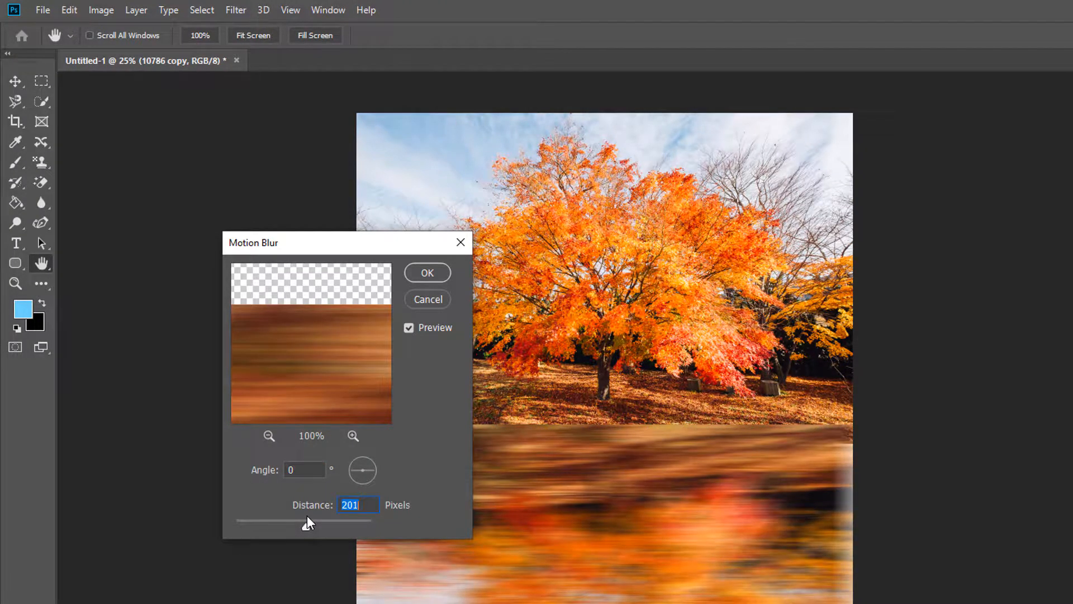
pyautogui.moveTo(304, 519); pyautogui.dragTo(250, 528)
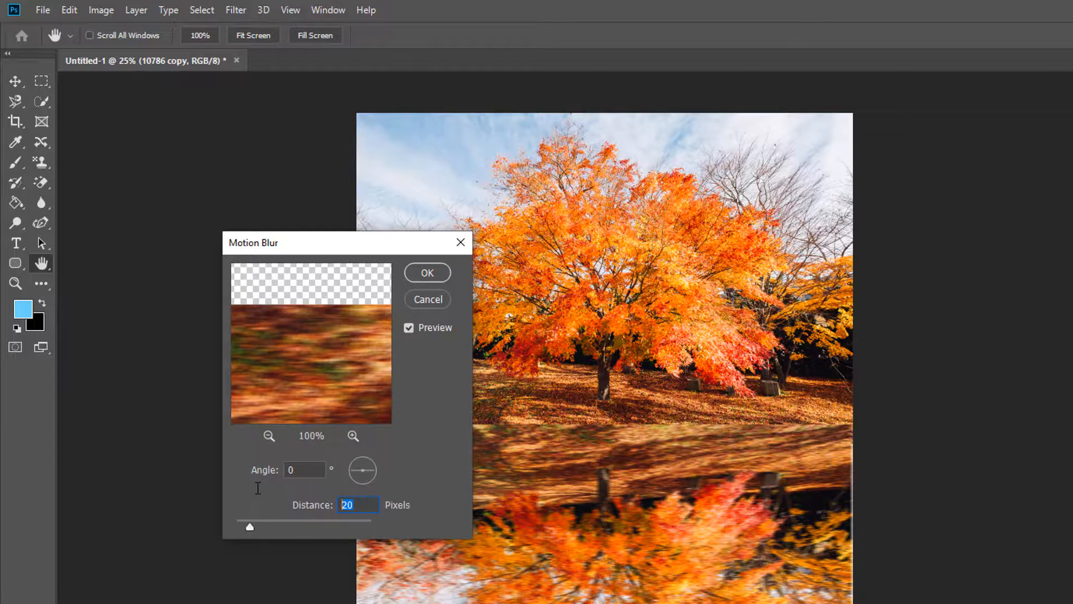
pyautogui.write('15')
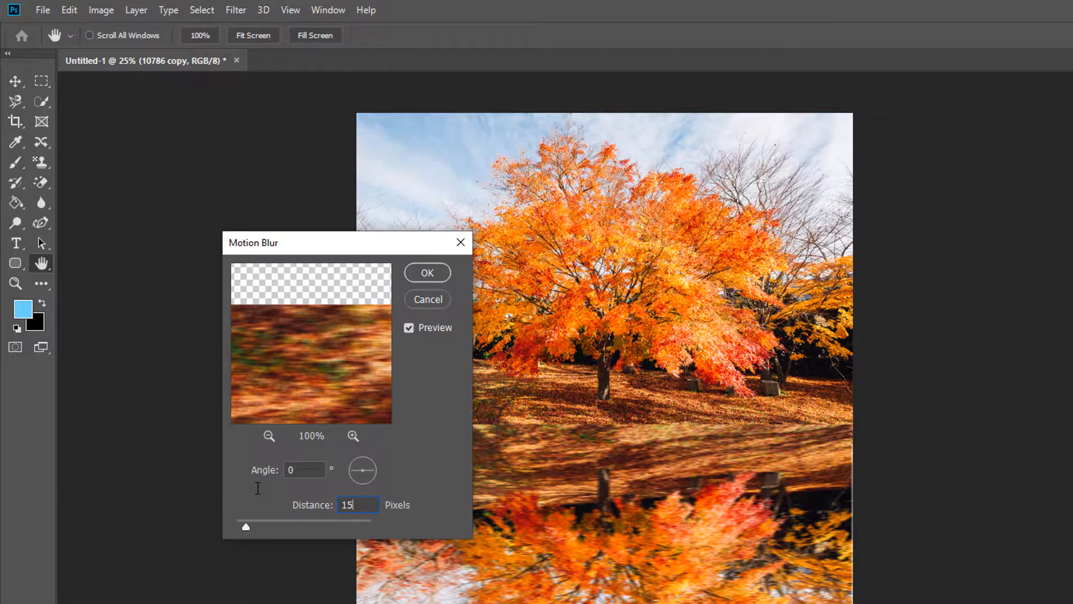
pyautogui.click(428, 274)
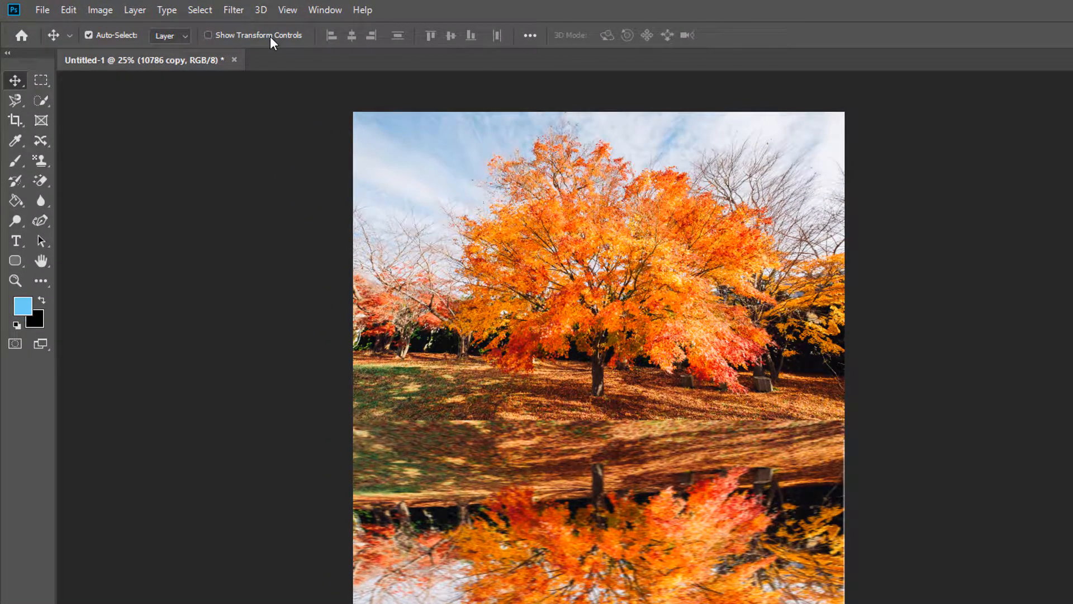
# Step: Apply a second Motion Blur to the flipped copy with an angle of 90° and a distance of 20 pixels
pyautogui.click(228, 10)
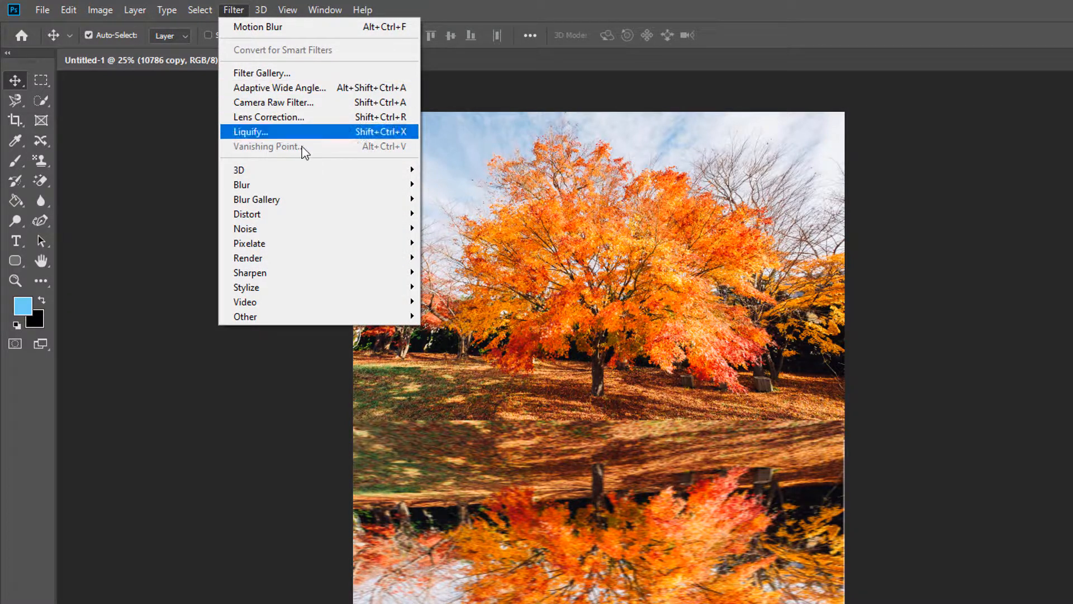
pyautogui.moveTo(338, 186)
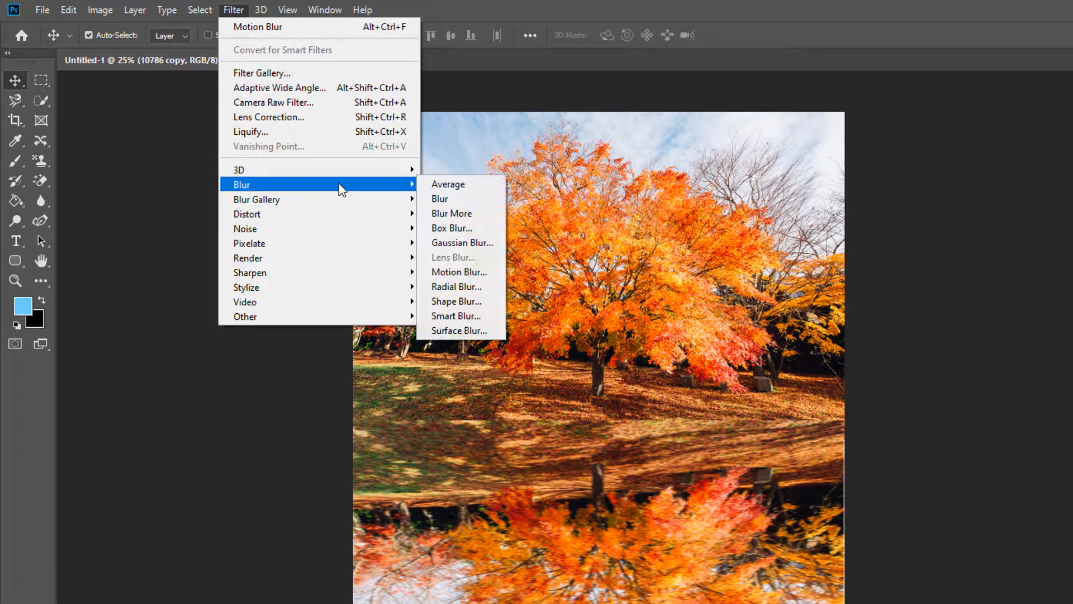
pyautogui.click(490, 274)
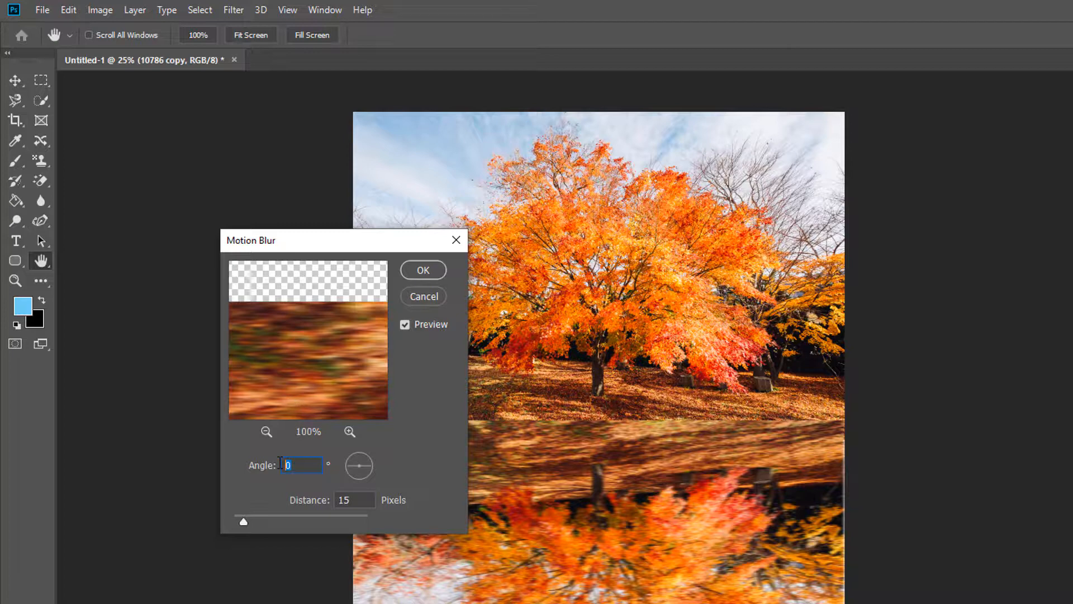
pyautogui.write('90')
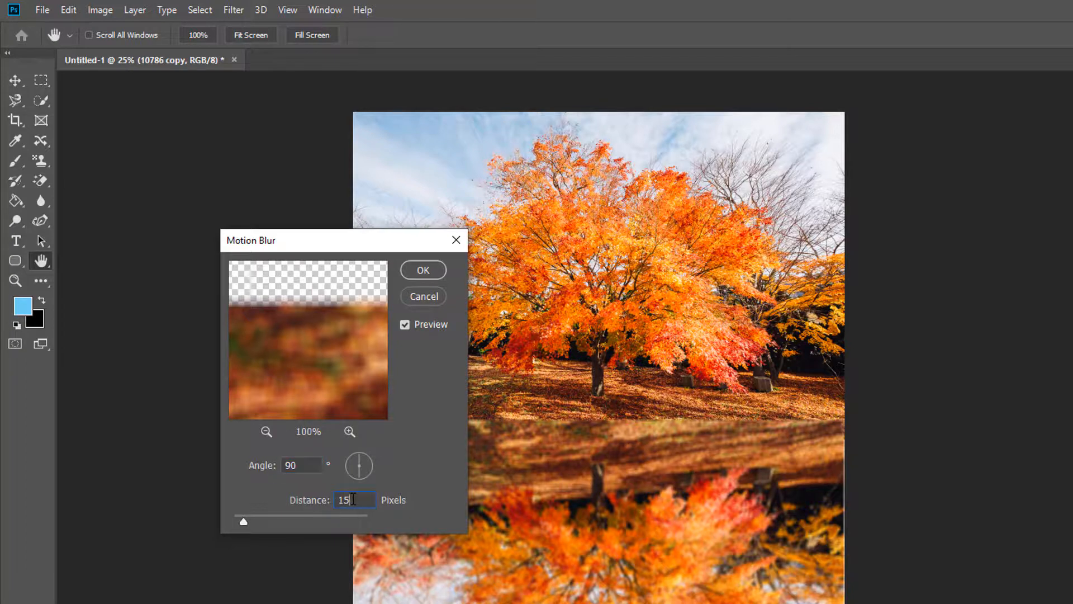
pyautogui.moveTo(353, 499); pyautogui.dragTo(310, 499)
pyautogui.write('20')
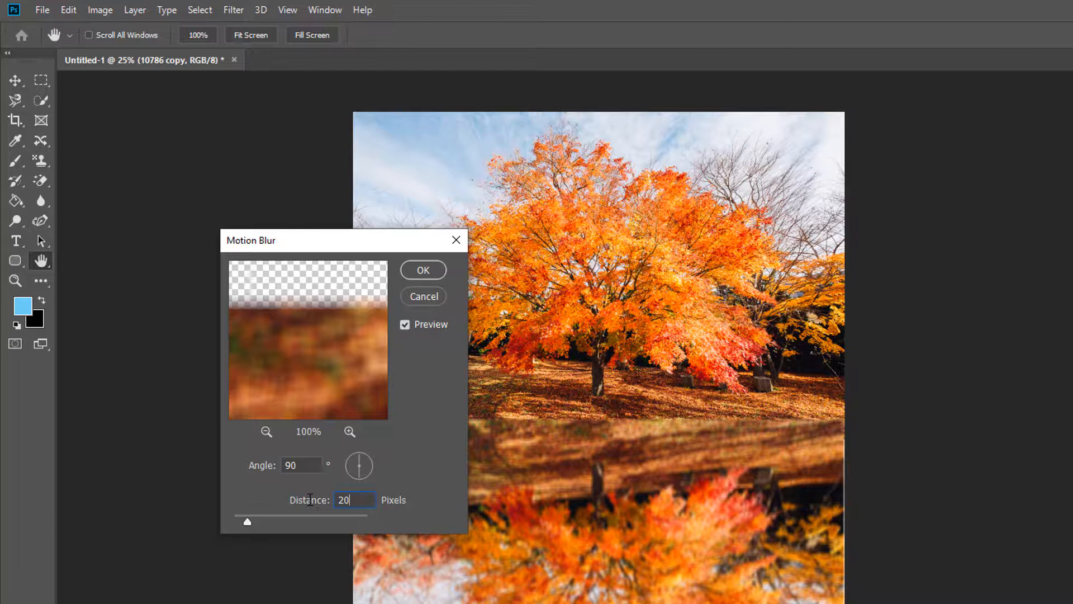
pyautogui.click(425, 274)
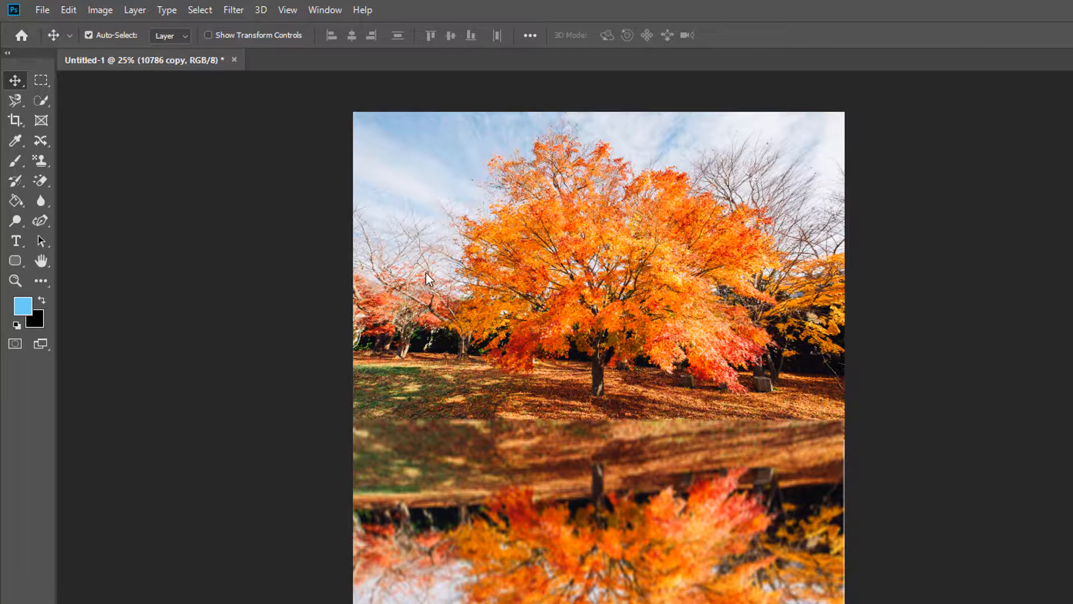
# Step: Apply a Ripple distortion to the flipped copy with an amount of -322% and Medium size
pyautogui.click(234, 12)
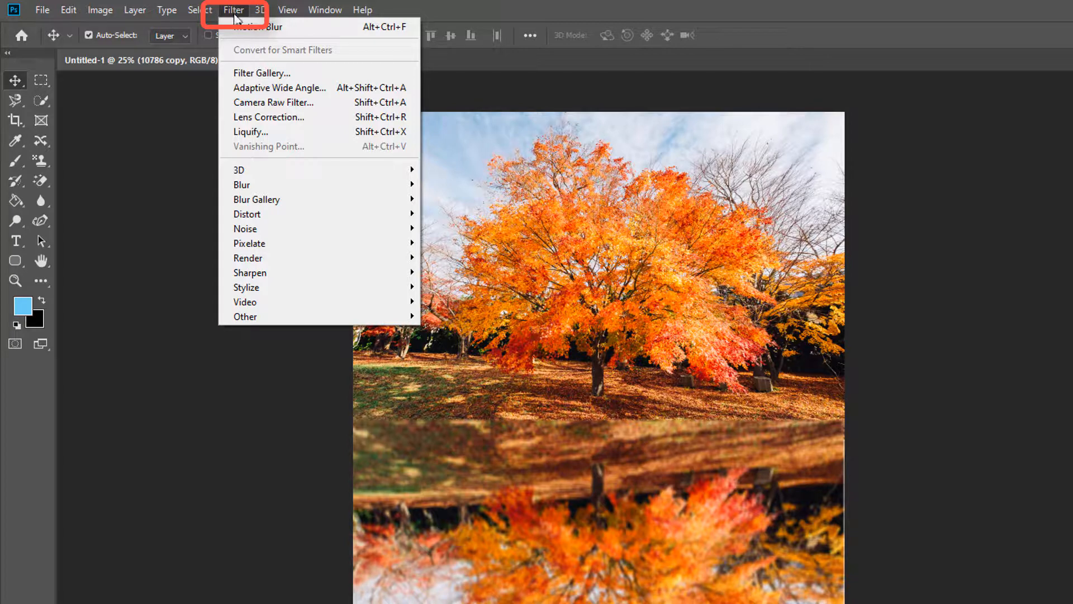
pyautogui.moveTo(393, 216)
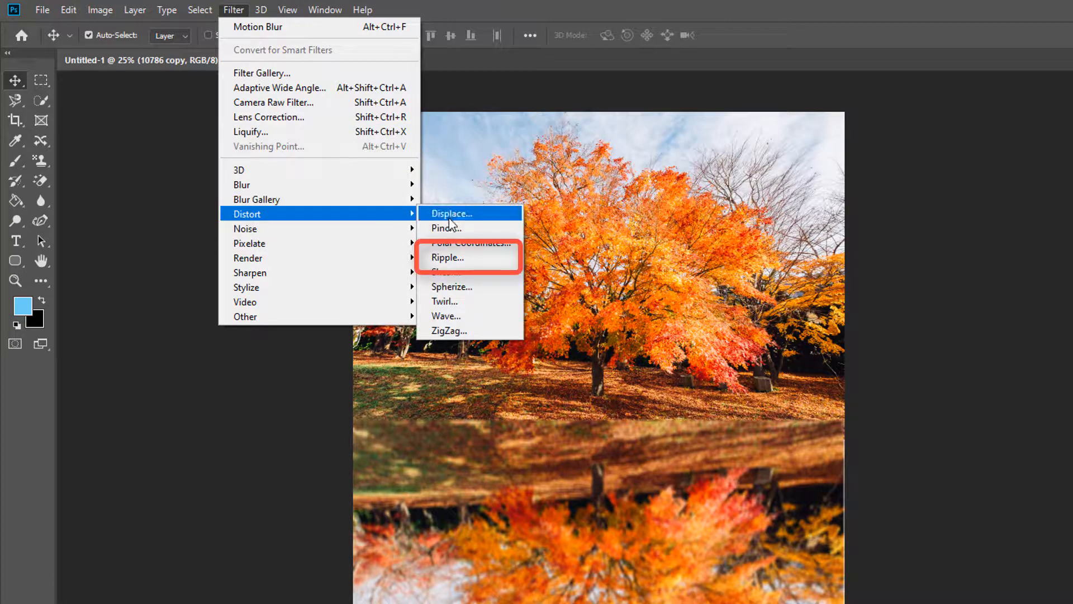
pyautogui.click(501, 257)
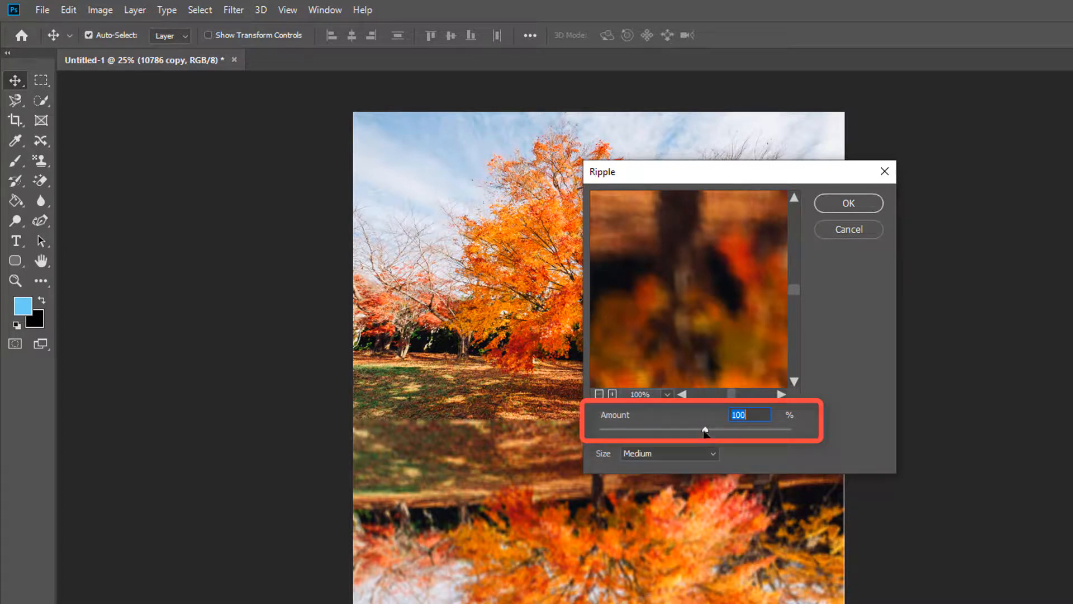
pyautogui.moveTo(705, 430); pyautogui.dragTo(782, 432)
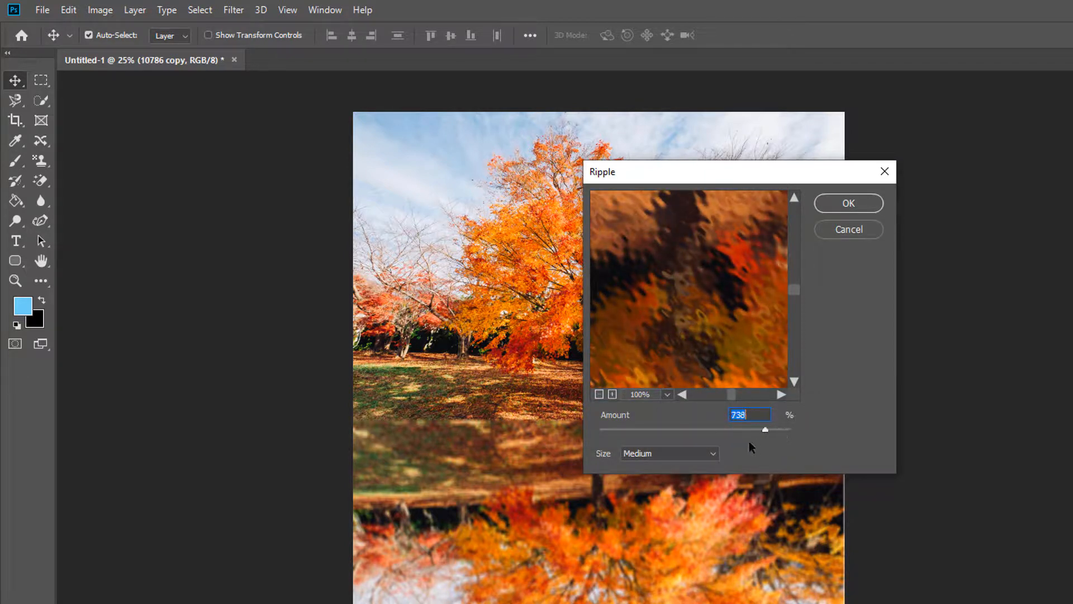
pyautogui.click(668, 430)
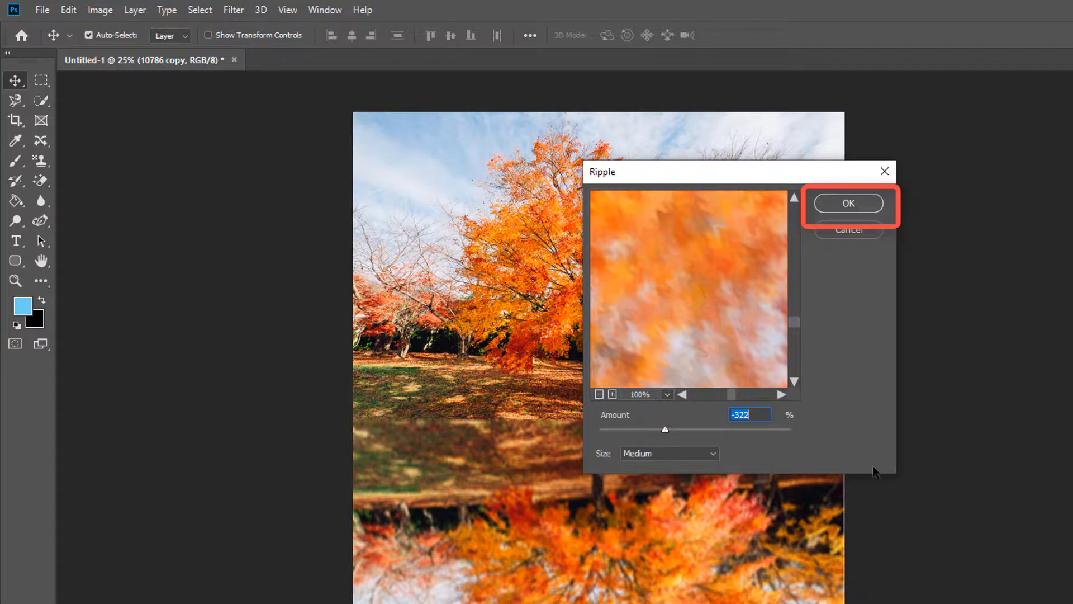
pyautogui.click(846, 203)
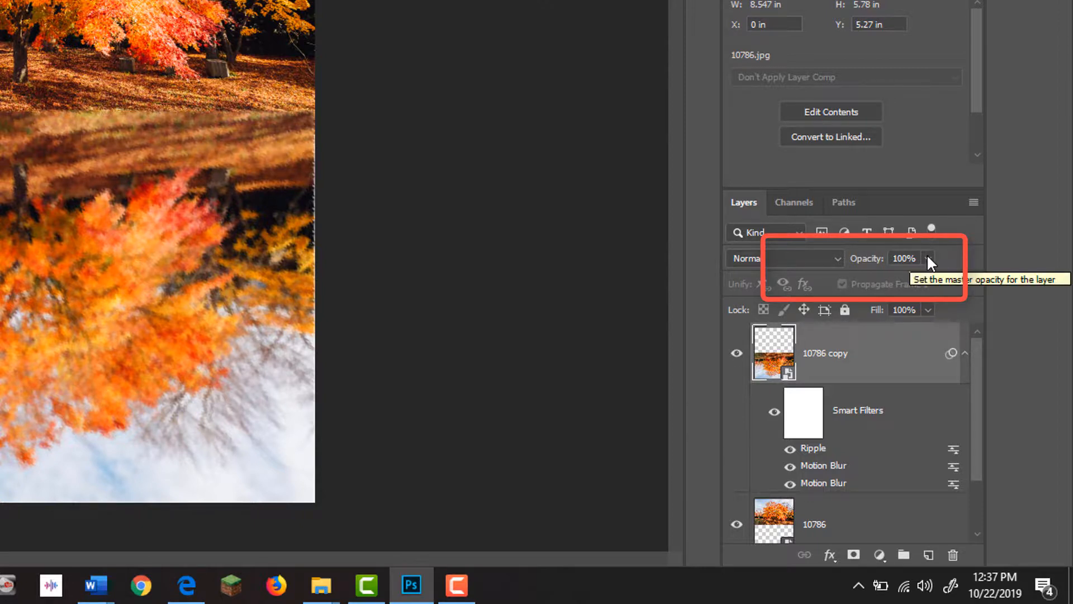
# Step: Lower the opacity of the flipped copy layer to 90%
pyautogui.click(927, 257)
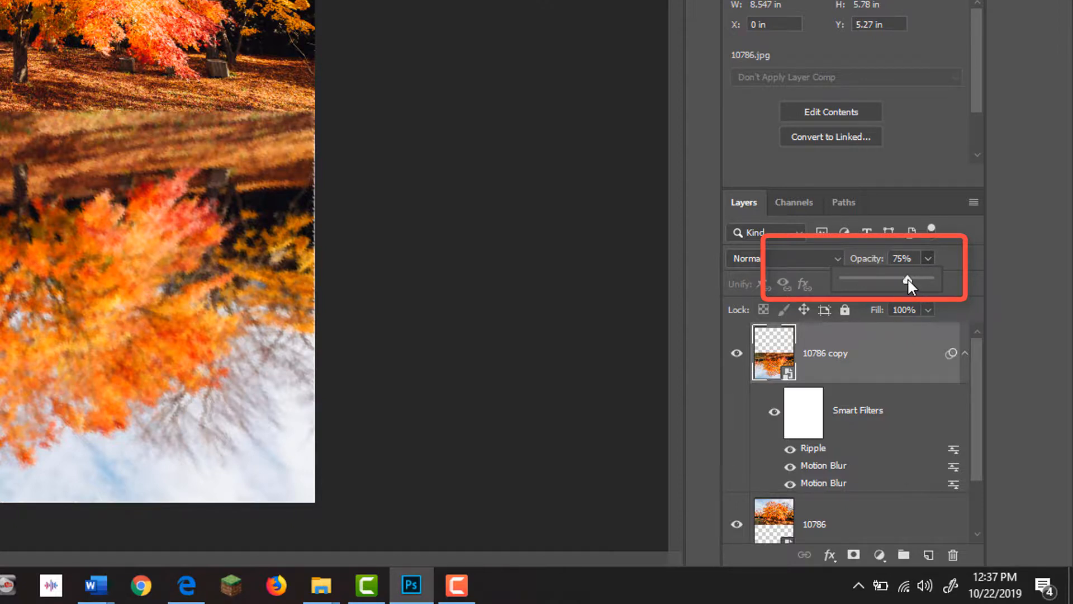
pyautogui.moveTo(907, 279); pyautogui.dragTo(898, 278)
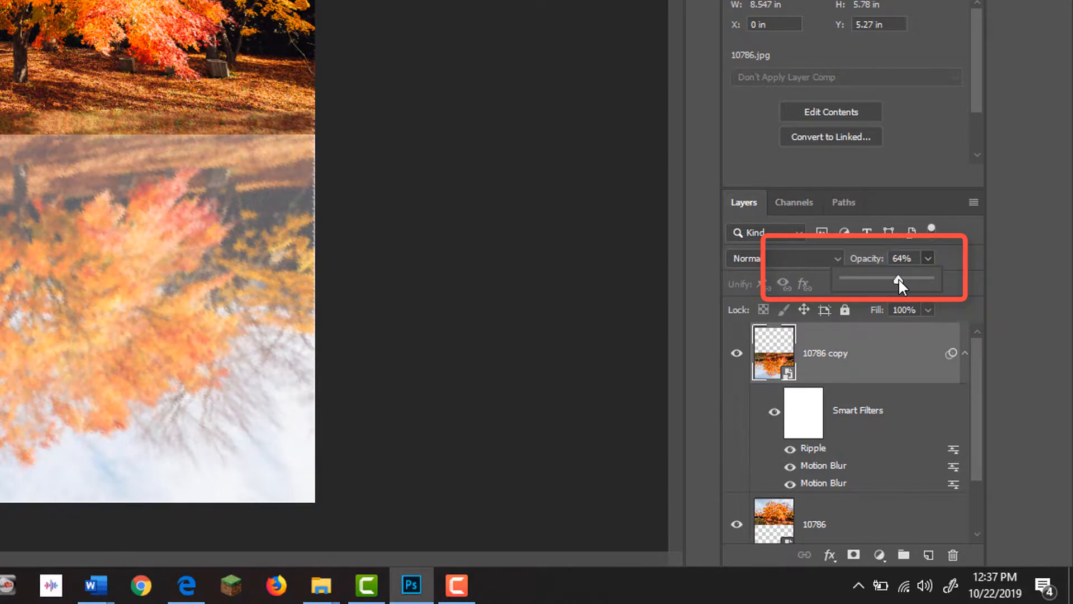
pyautogui.moveTo(898, 277); pyautogui.dragTo(919, 277)
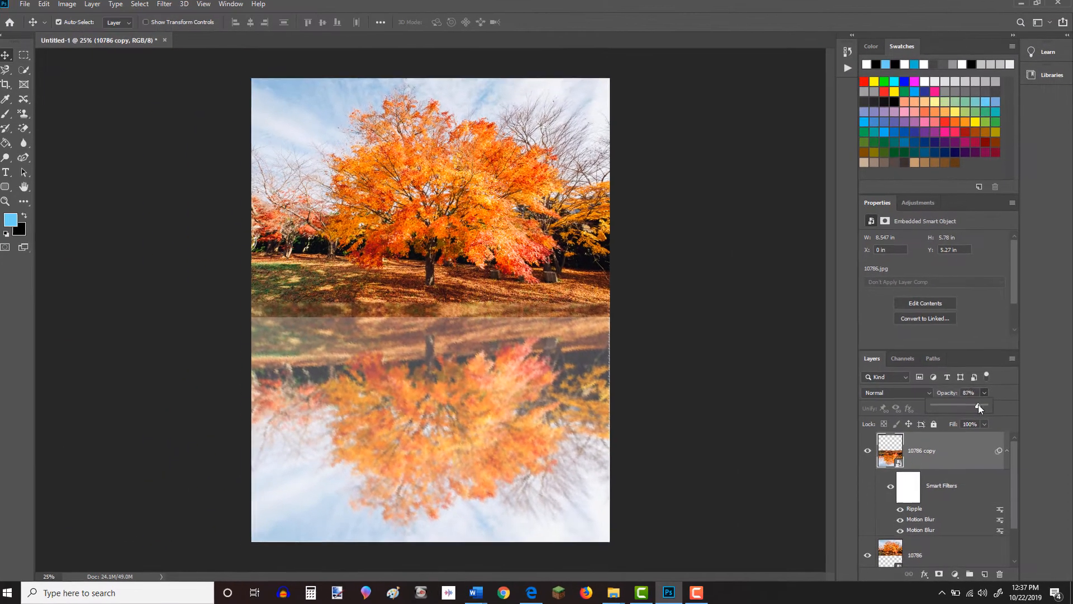
pyautogui.moveTo(978, 404); pyautogui.dragTo(980, 403)
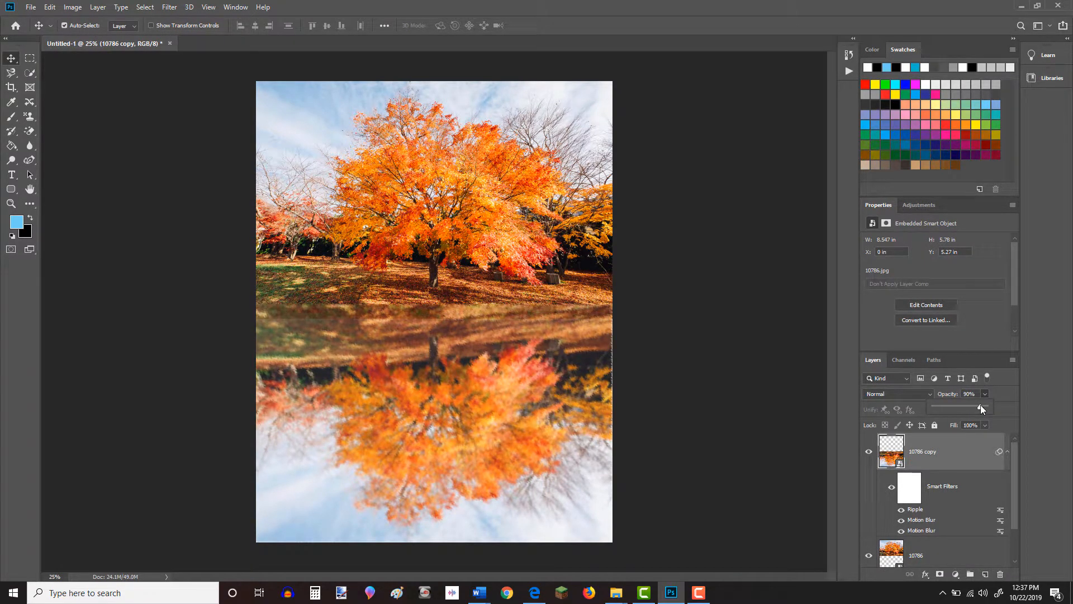
pyautogui.click(956, 465)
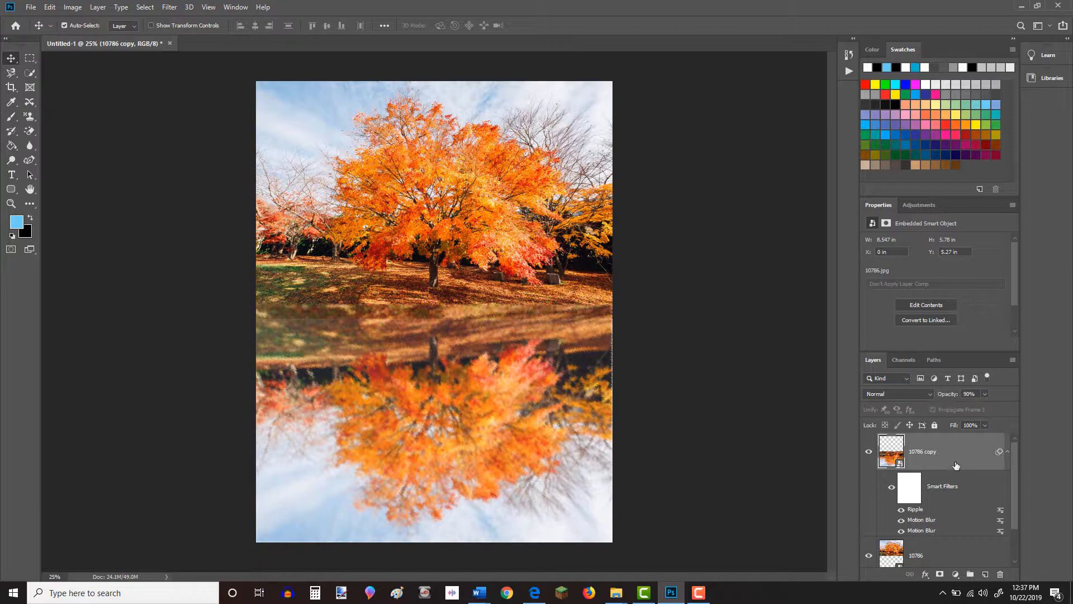